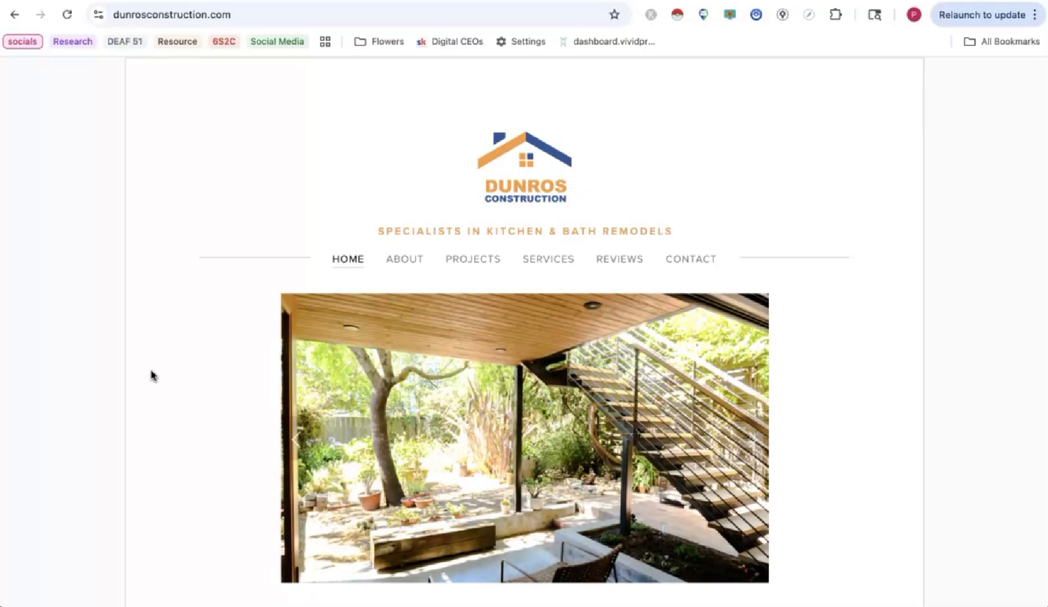
Highlight all the content on the Dunros Construction homepage, review the text sections, and clear the selection
click(316, 116)
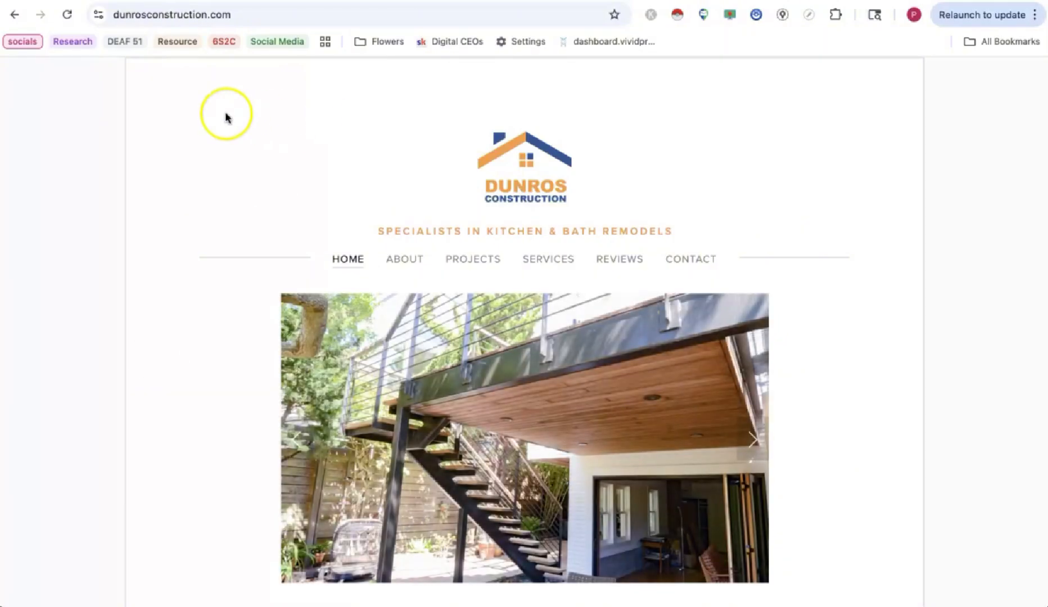
drag(232, 114, 882, 569)
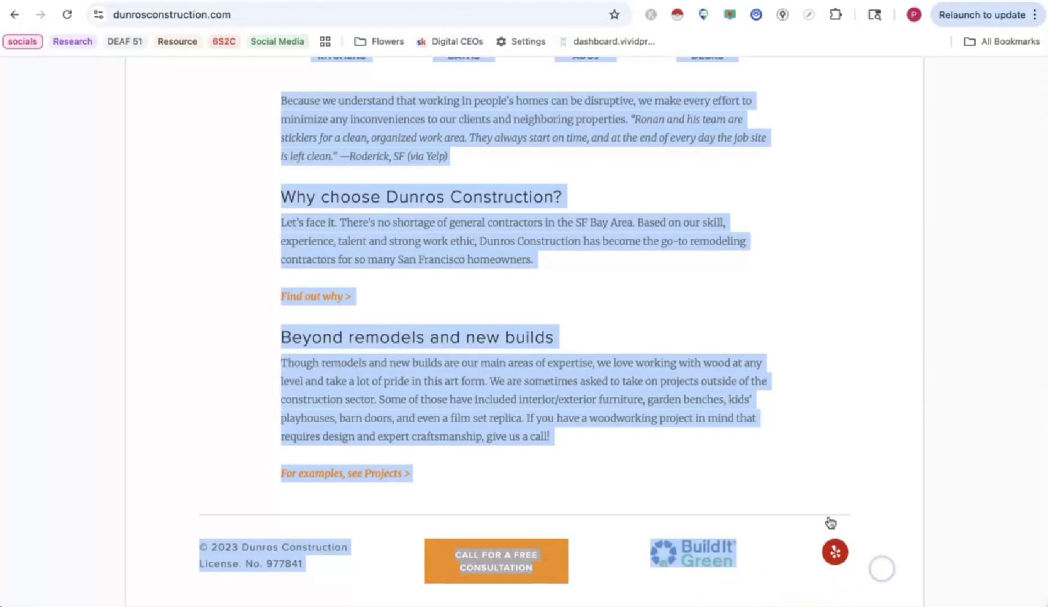
scroll(808, 488, up, 5)
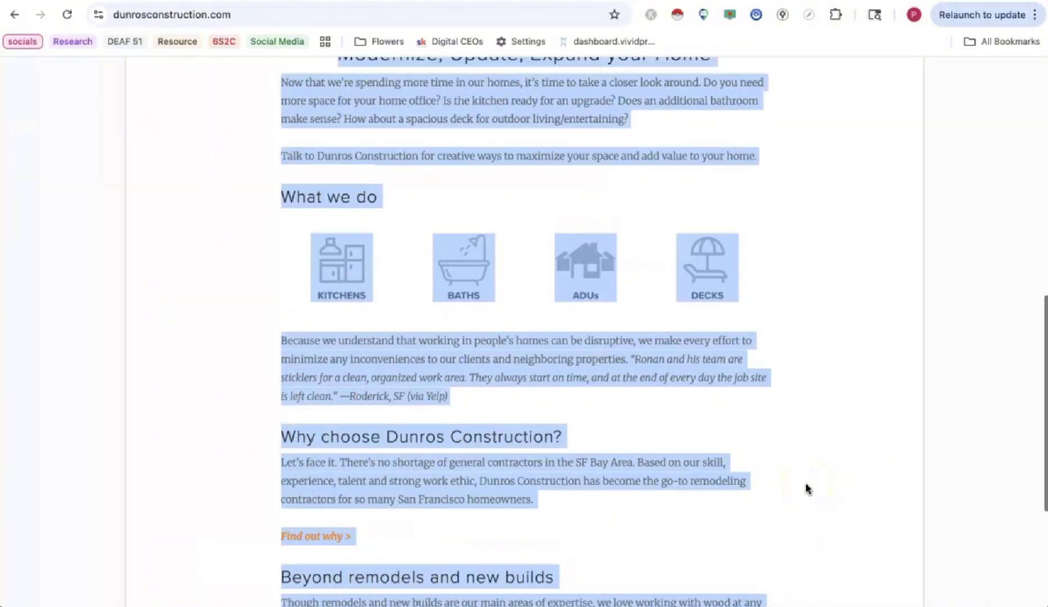
scroll(809, 488, up, 1)
scroll(808, 488, up, 4)
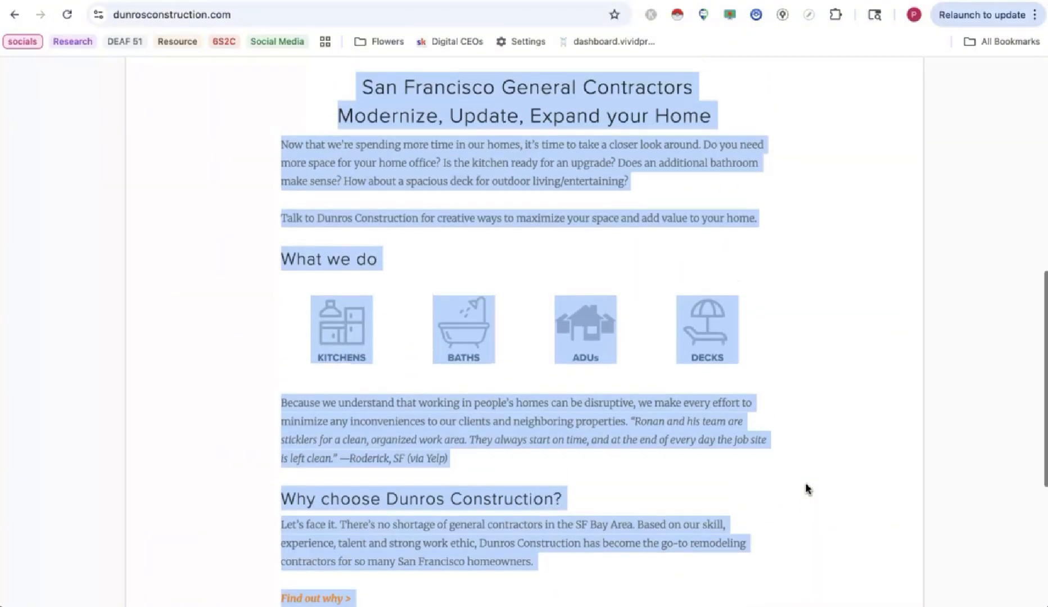
click(816, 438)
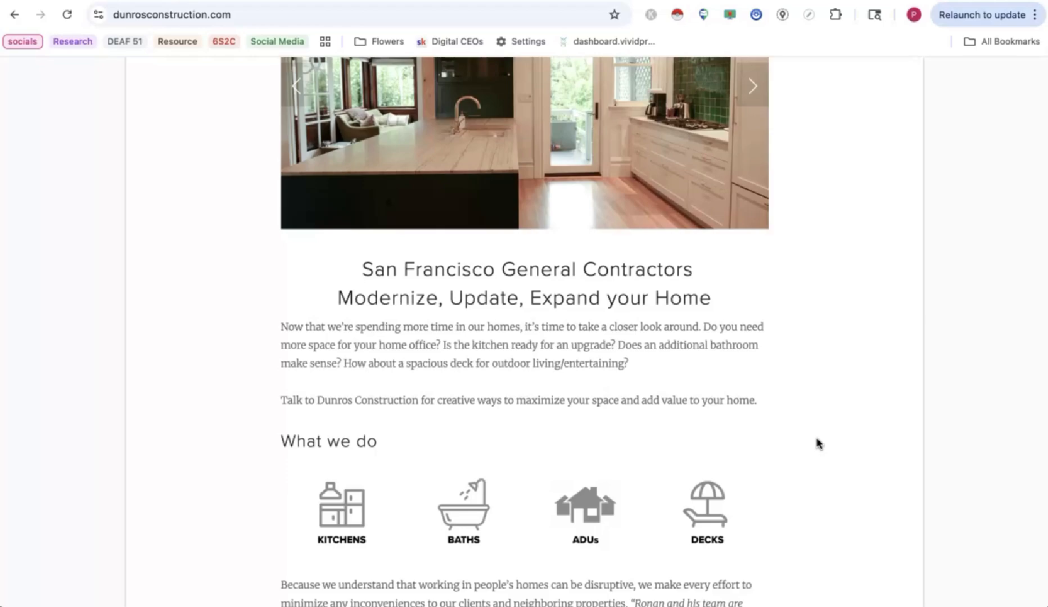
scroll(818, 444, up, 6)
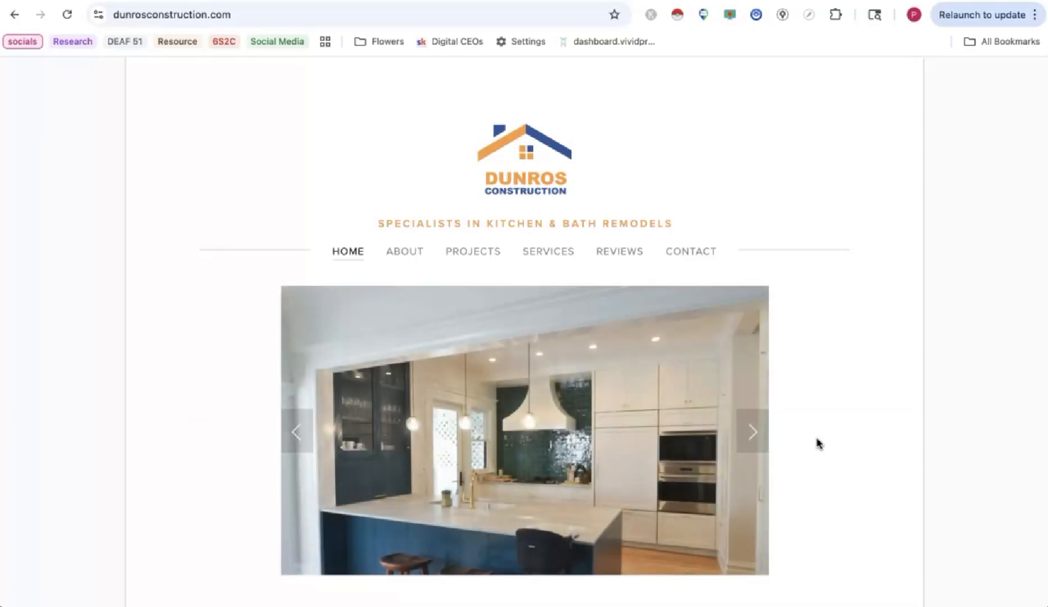
Look through the homepage from the slideshow down to the footer and return to the slideshow
scroll(816, 443, down, 3)
click(549, 227)
scroll(624, 523, down, 10)
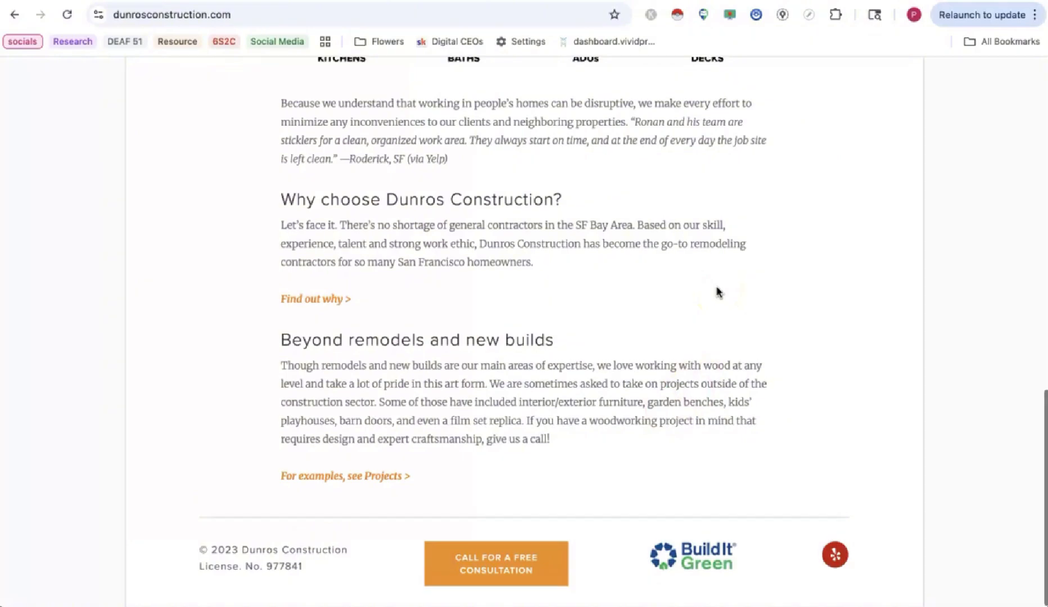
scroll(718, 292, up, 10)
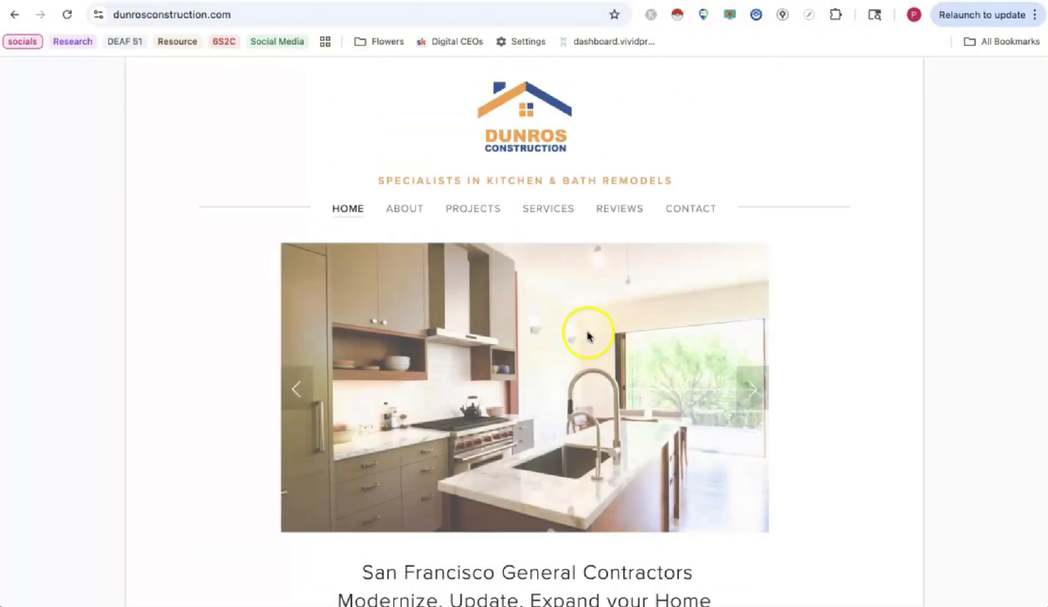
Check the file name of the homepage's kitchen slideshow image in the save dialog without saving it
right_click(519, 358)
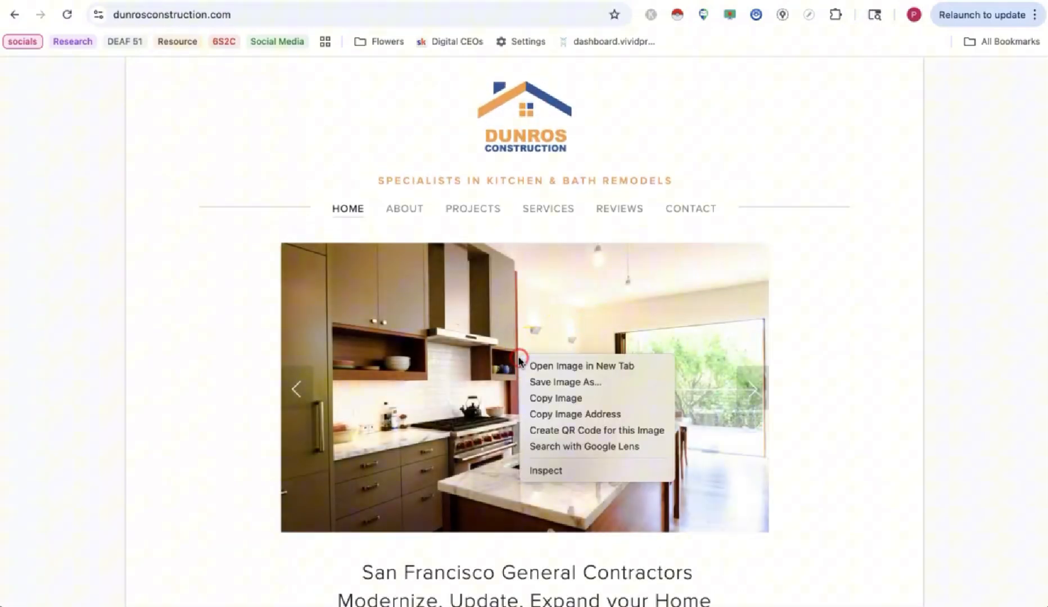
click(539, 382)
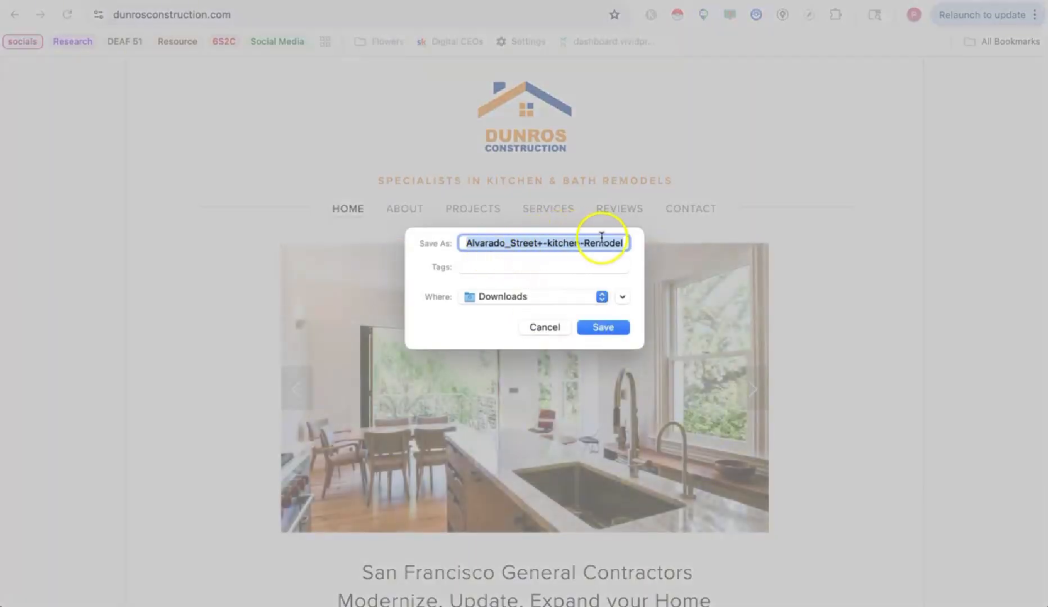
drag(587, 243, 644, 248)
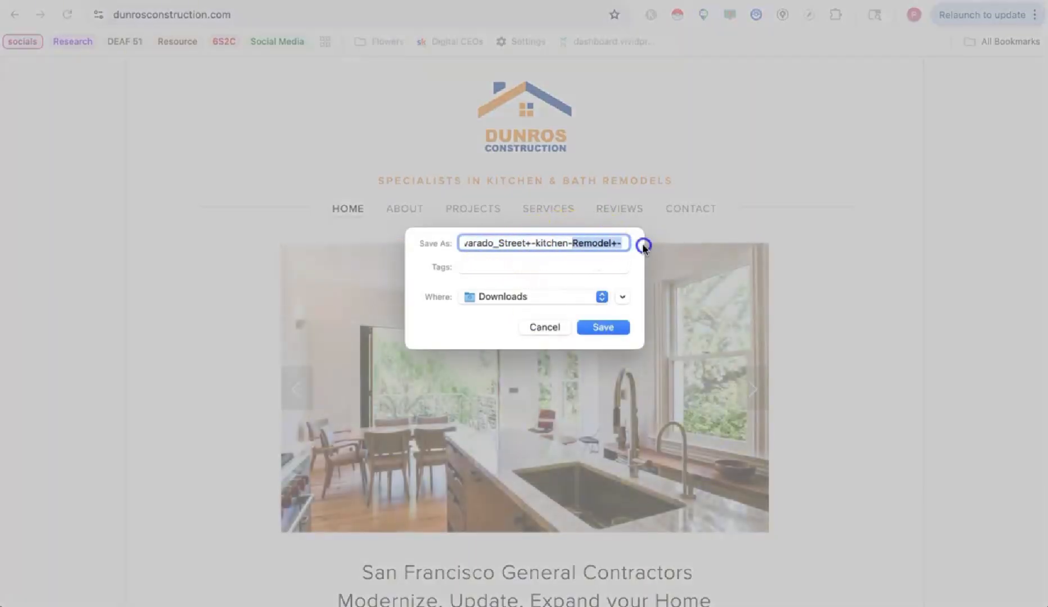
click(601, 243)
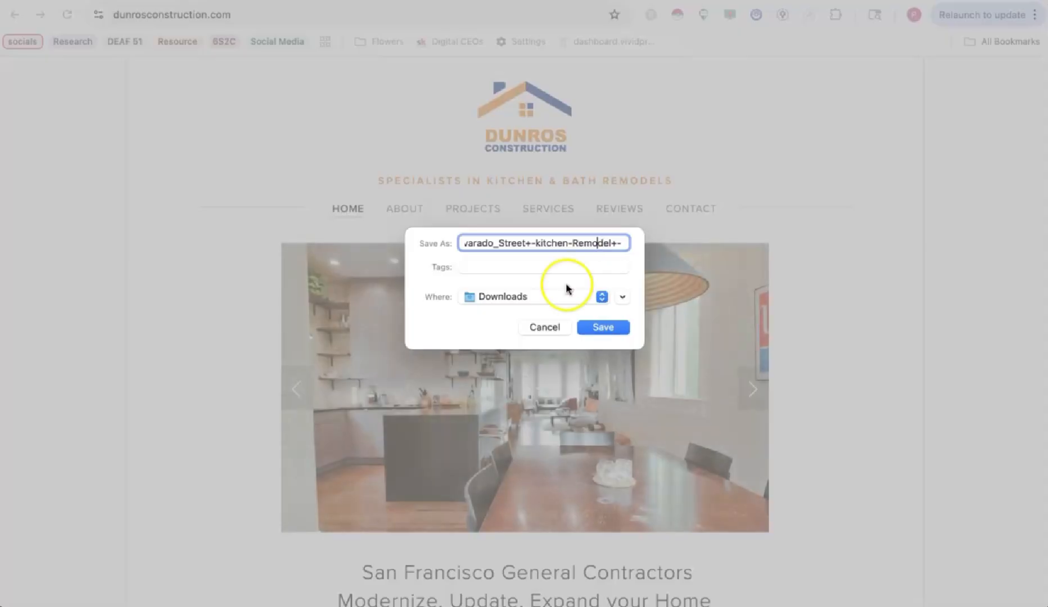
click(538, 328)
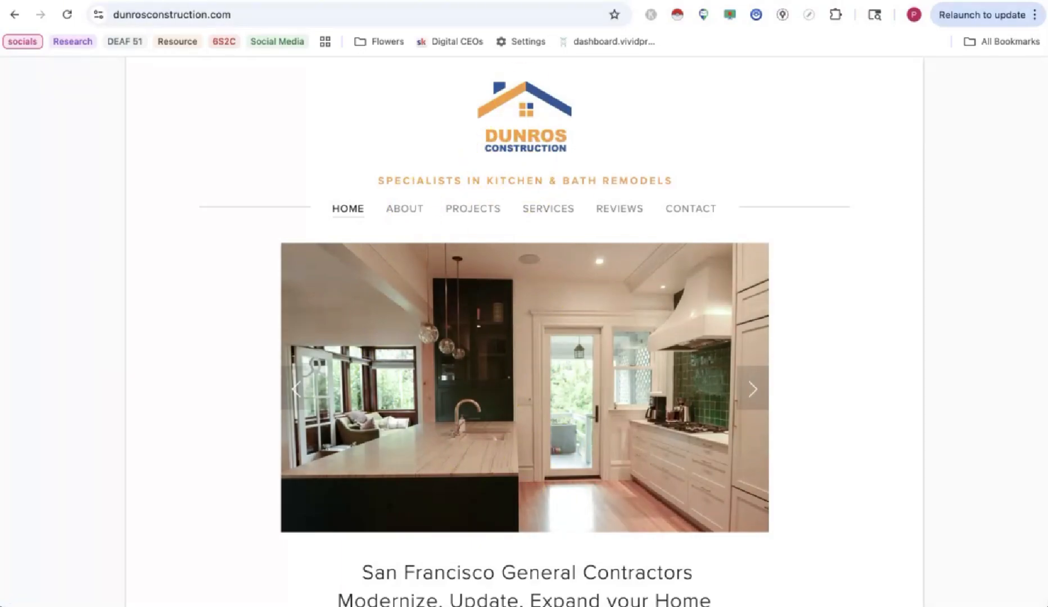
Switch to WordCounter to check the word count of the homepage's text
click(393, 1)
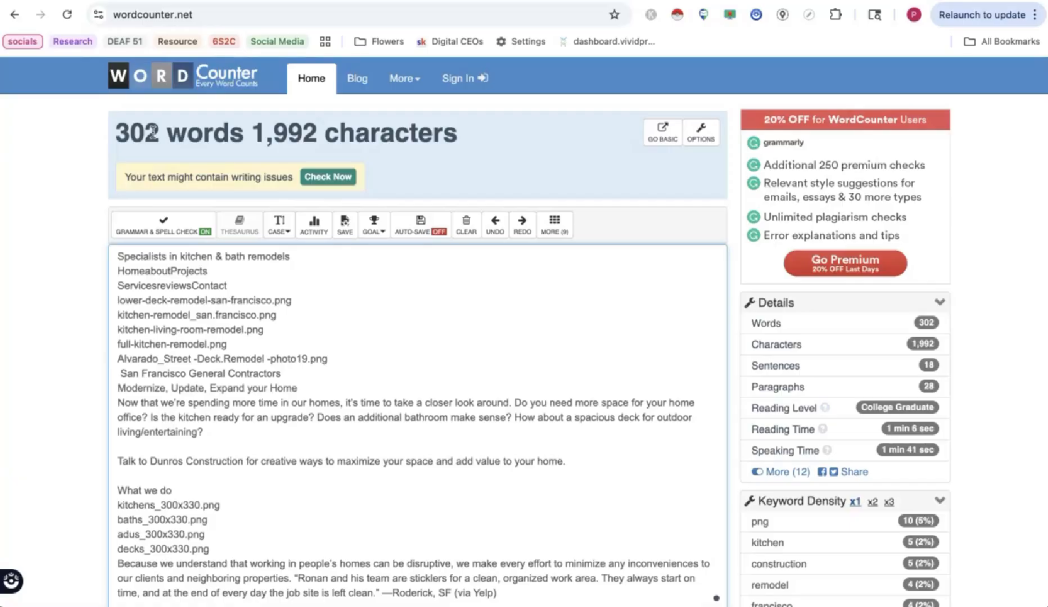
click(362, 260)
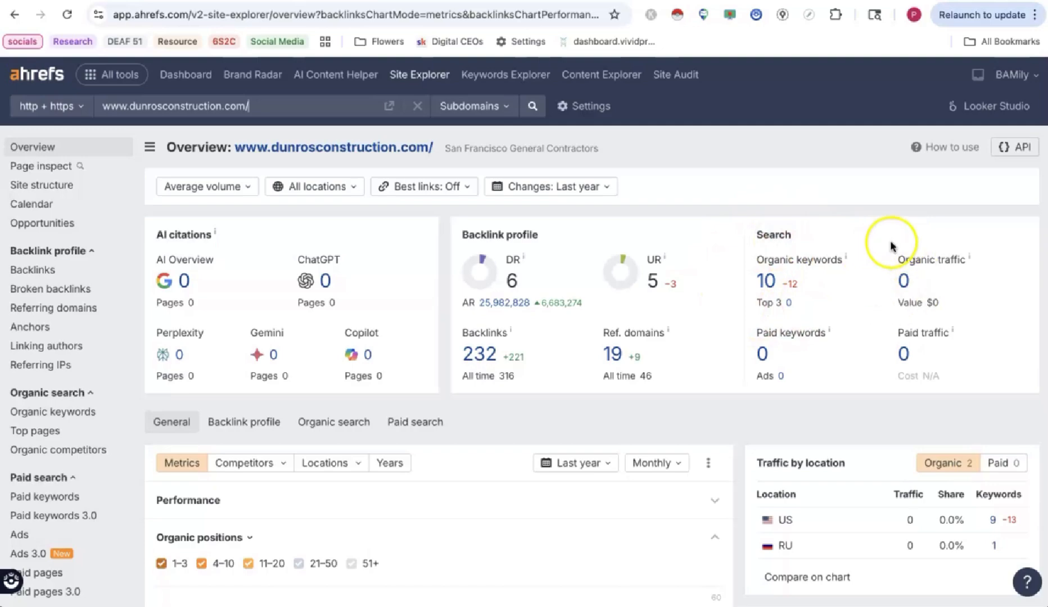
click(764, 284)
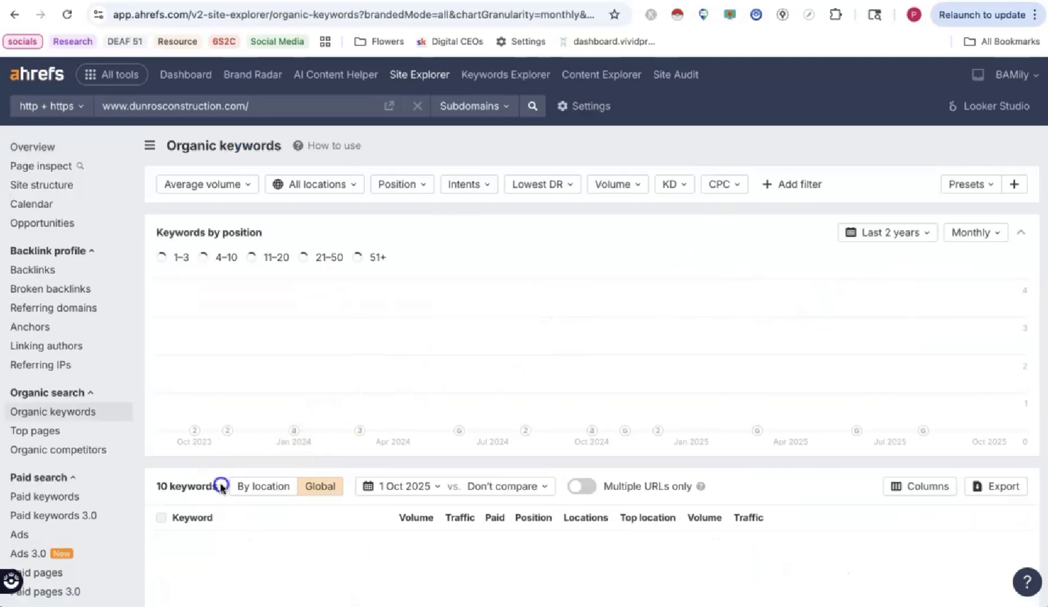
click(243, 488)
scroll(246, 494, down, 3)
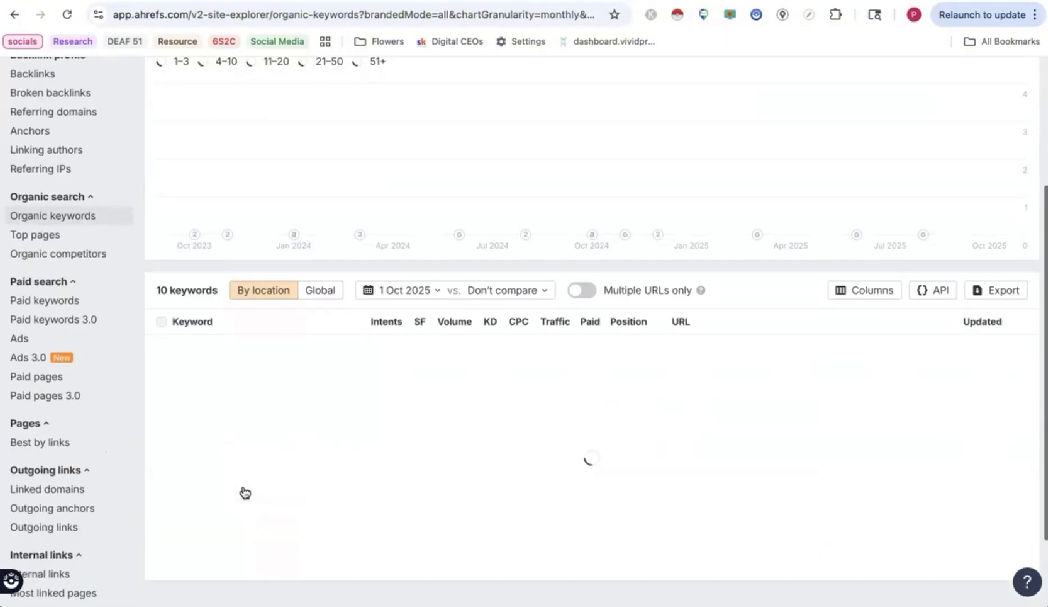
scroll(245, 493, down, 2)
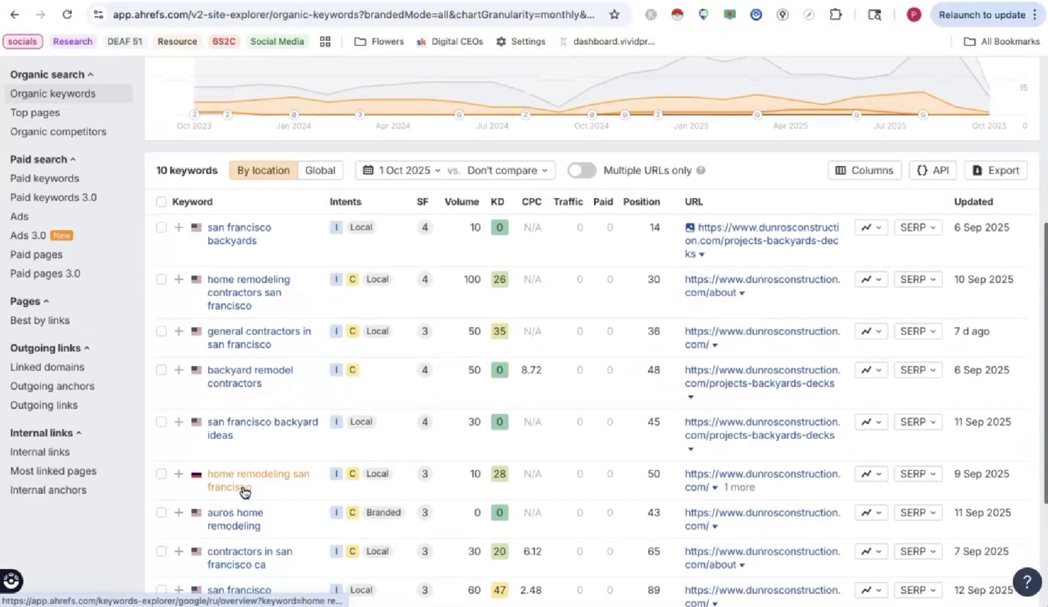
scroll(245, 493, down, 2)
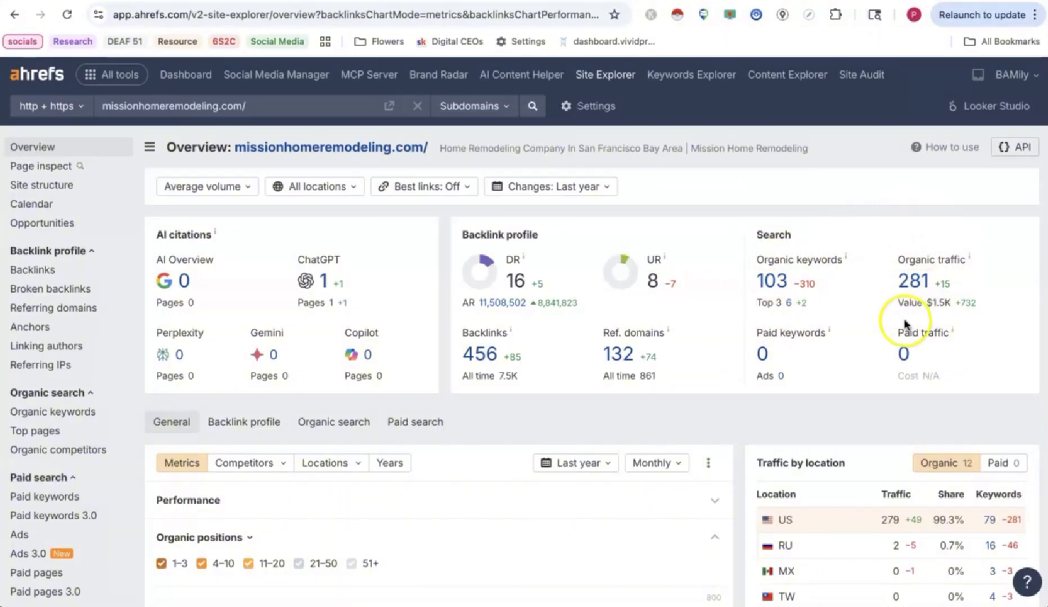
Open the organic keywords of the competitor missionhomeremodeling.com and review them by location
click(775, 288)
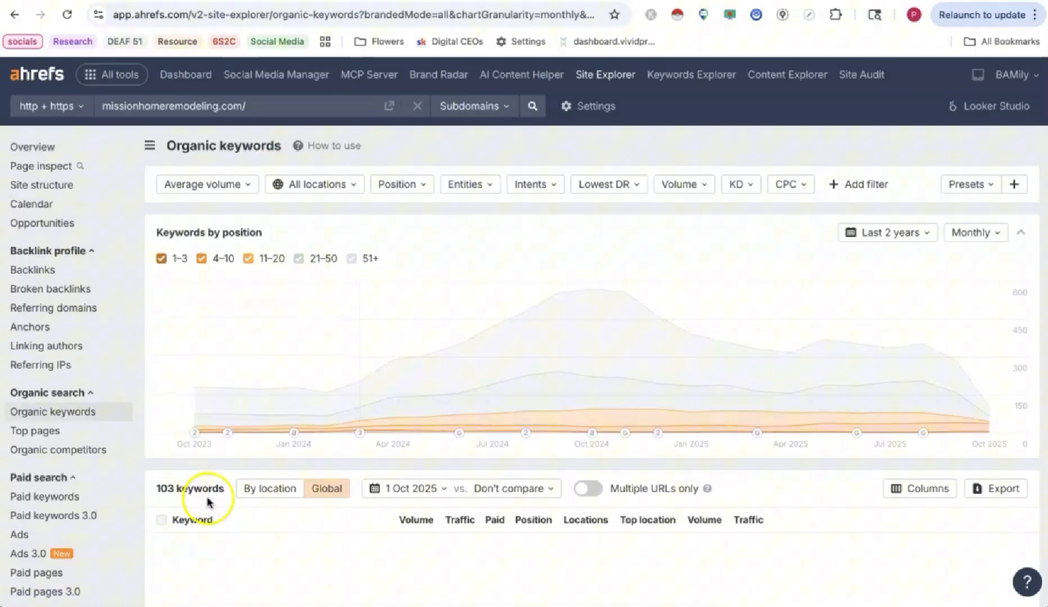
click(246, 490)
scroll(246, 495, down, 5)
scroll(246, 495, down, 2)
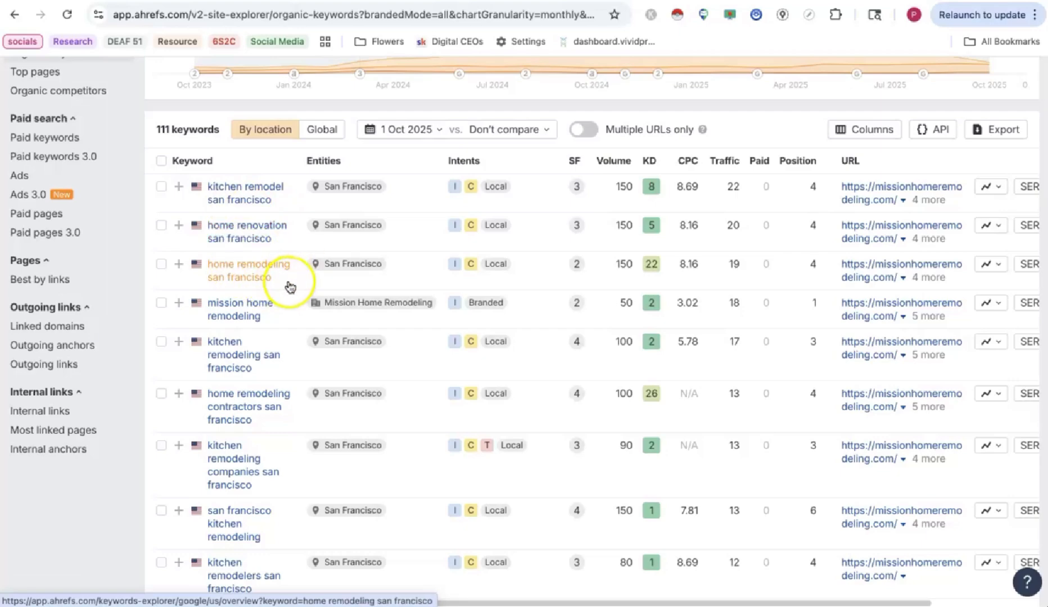
mouse_move(601, 219)
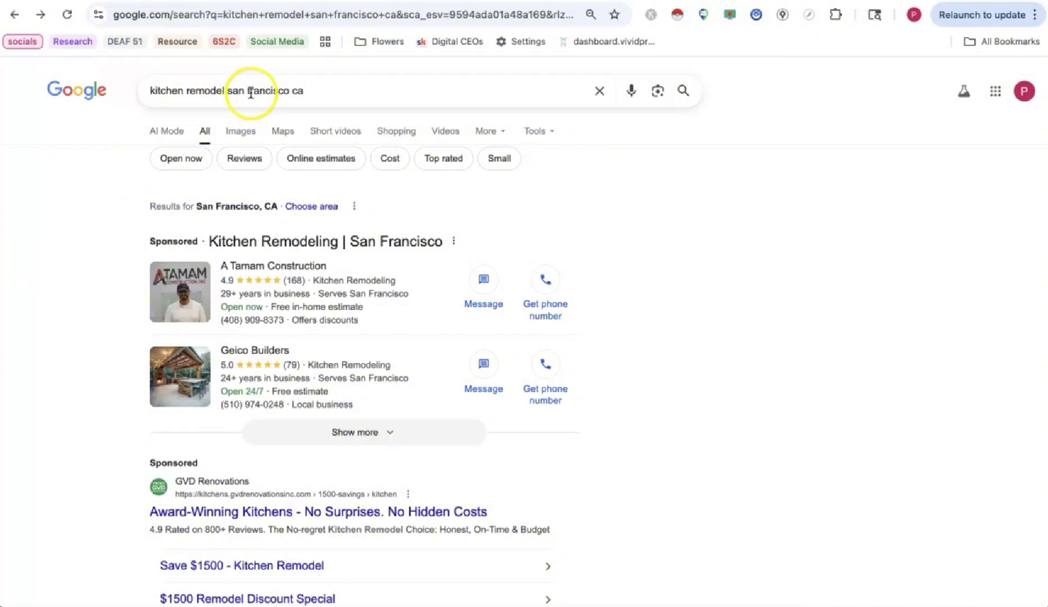
Review the Google results for "kitchen remodel san francisco ca", from sponsored listings through map businesses to organic results
scroll(124, 379, down, 1)
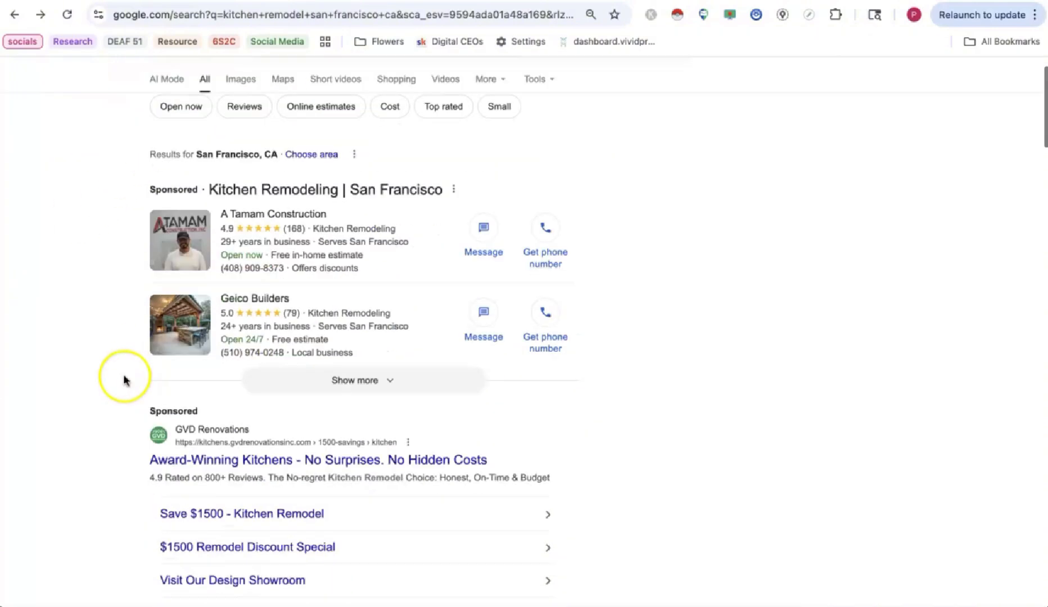
scroll(123, 380, down, 1)
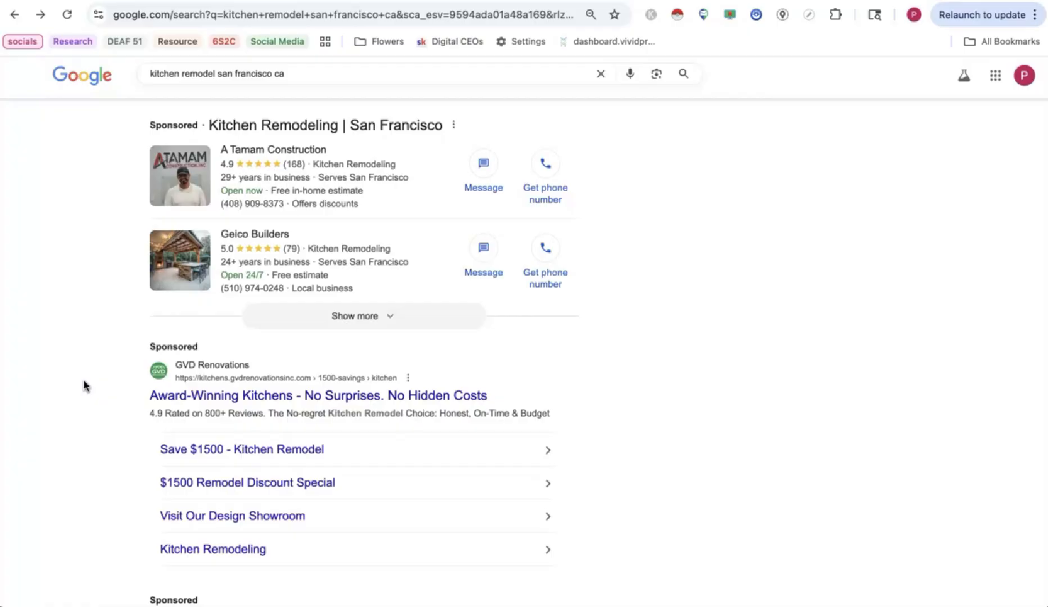
scroll(84, 385, down, 10)
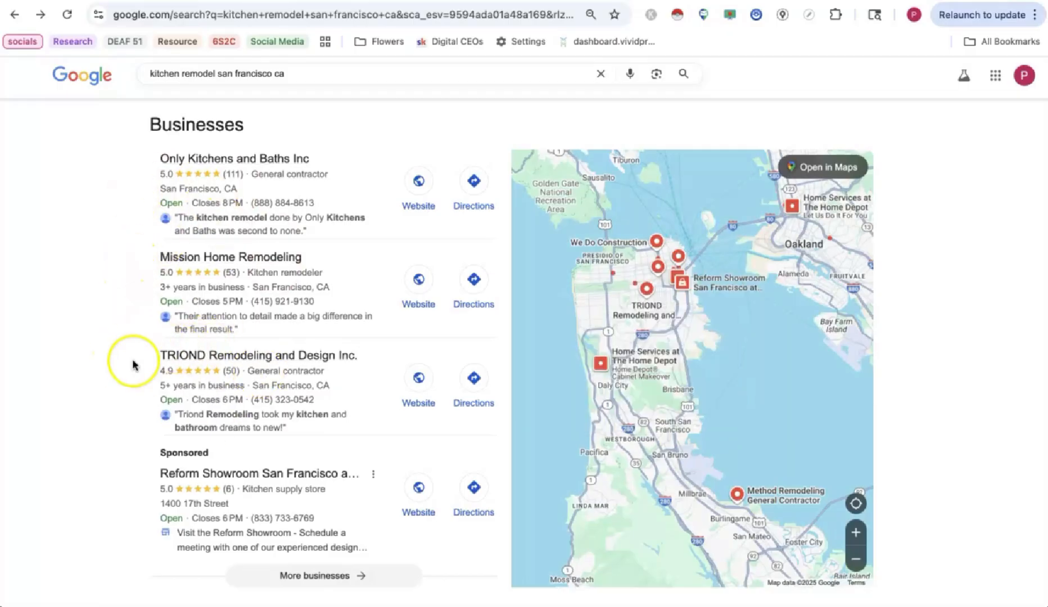
scroll(133, 365, down, 15)
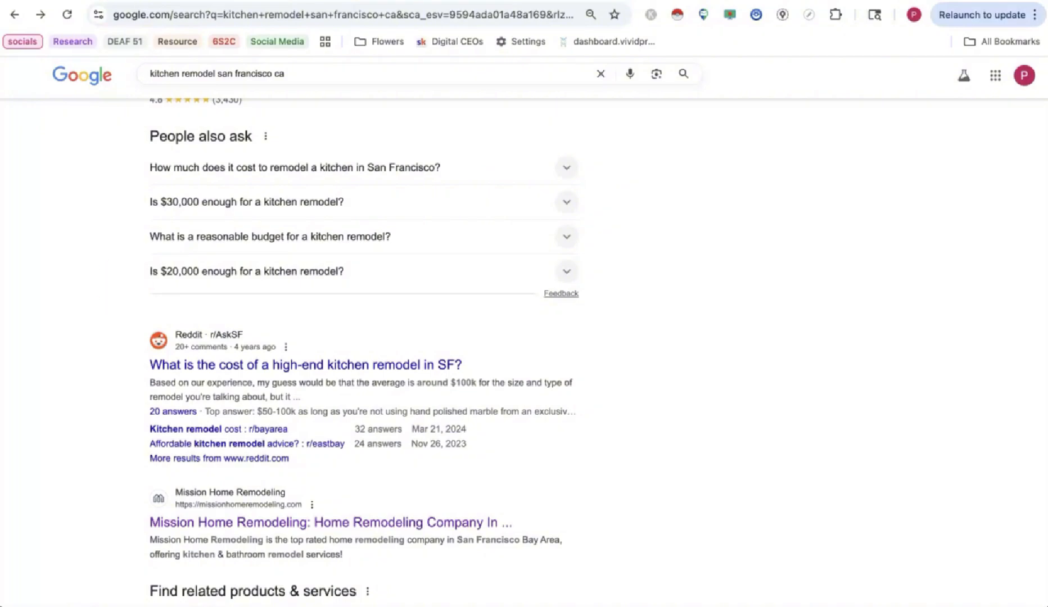
click(122, 1)
scroll(133, 117, up, 8)
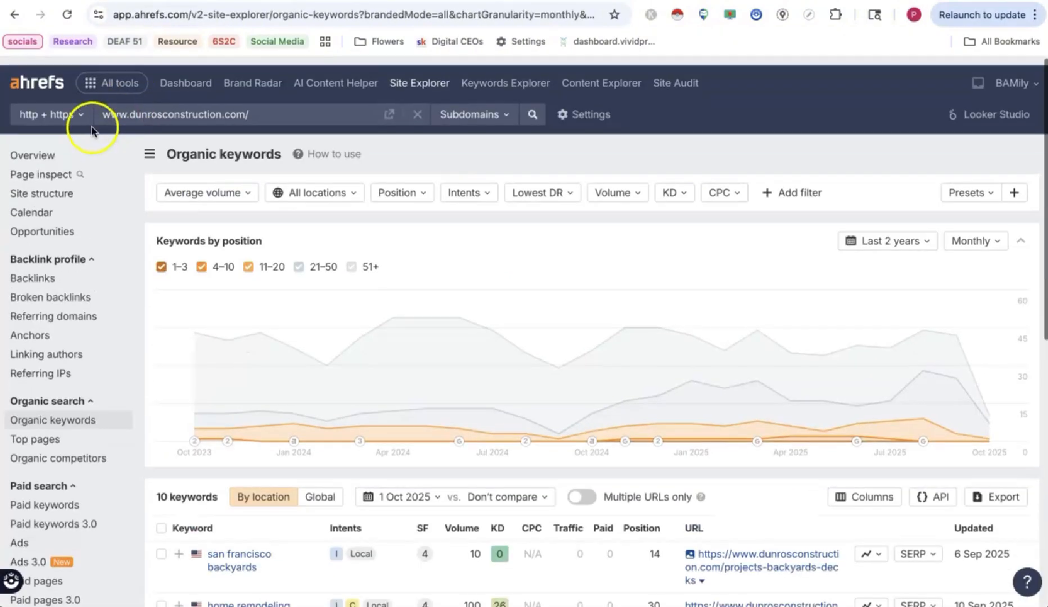
click(70, 149)
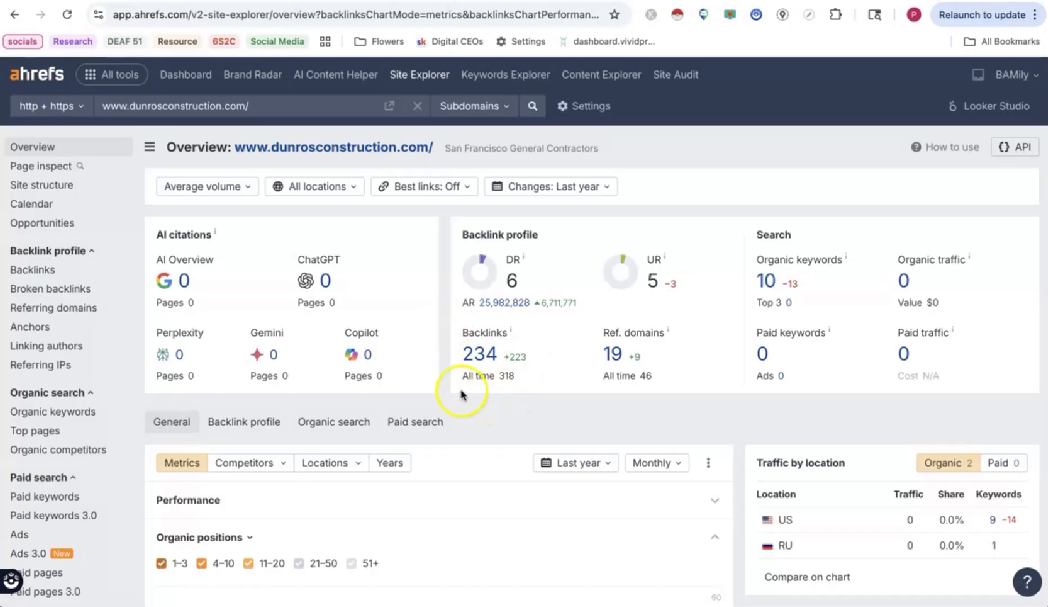
click(481, 353)
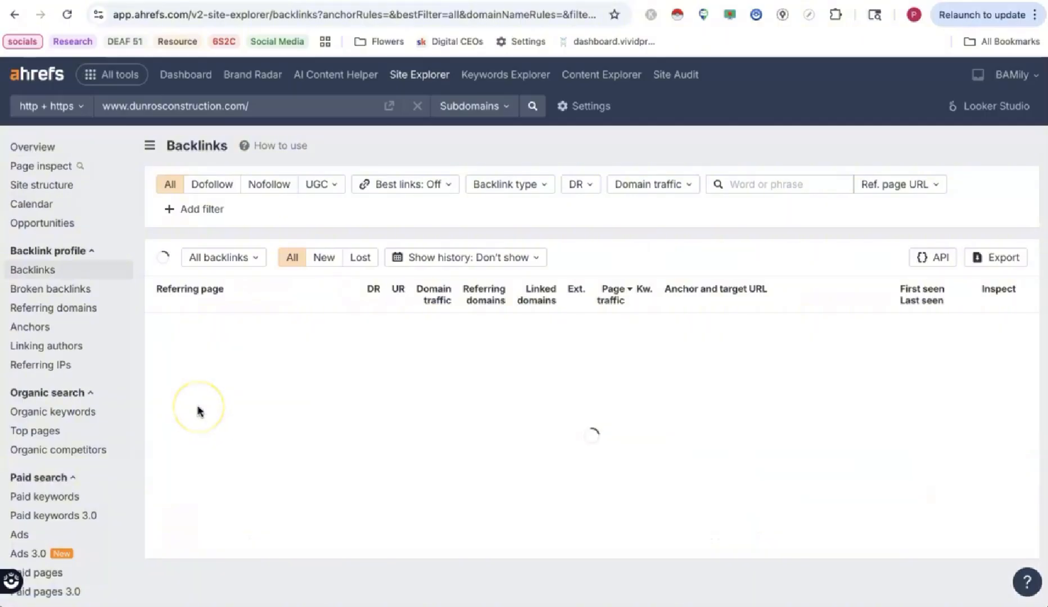
scroll(279, 419, down, 2)
scroll(279, 419, down, 2)
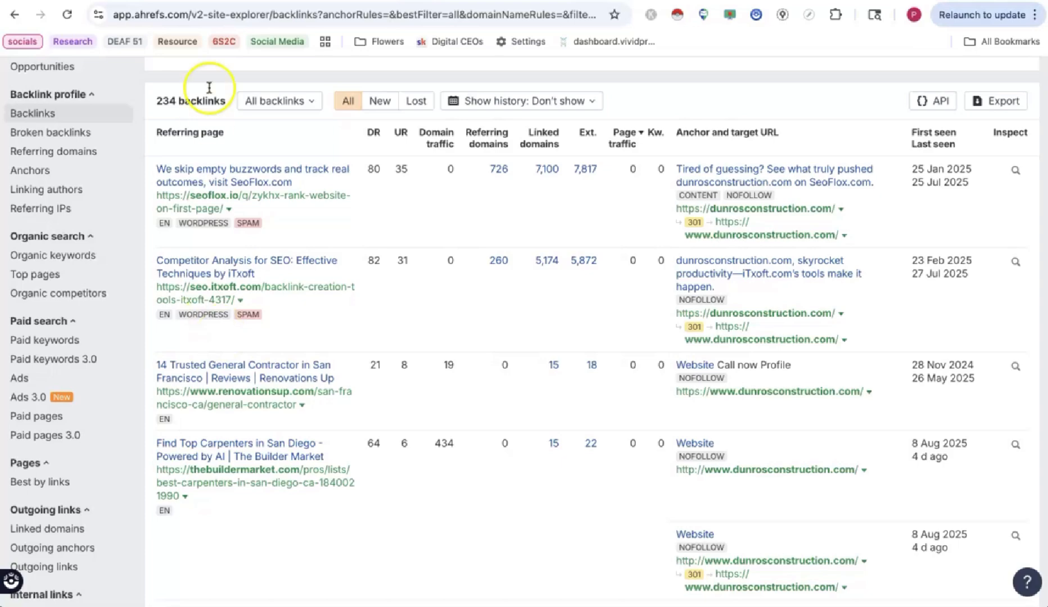
Go back to the Ahrefs overview of missionhomeremodeling.com and examine its backlinks and referring pages
click(169, 1)
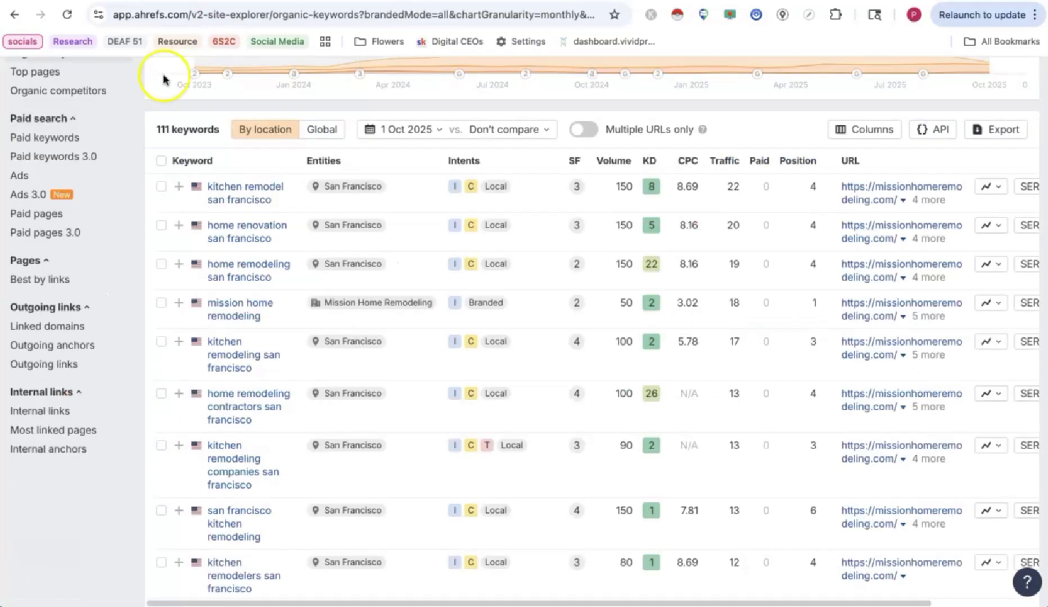
scroll(69, 91, up, 7)
click(40, 150)
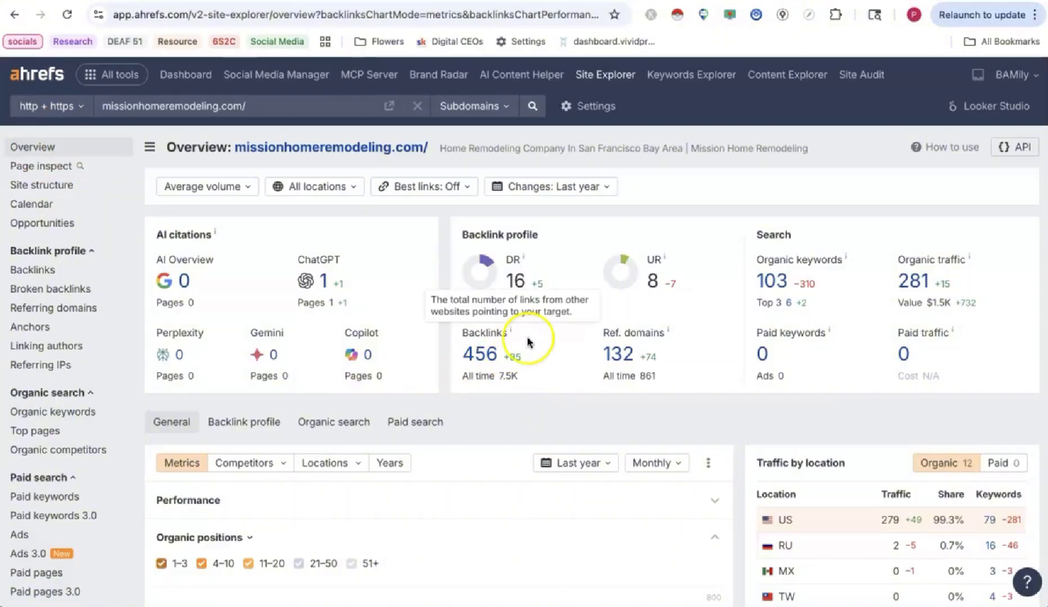
click(479, 363)
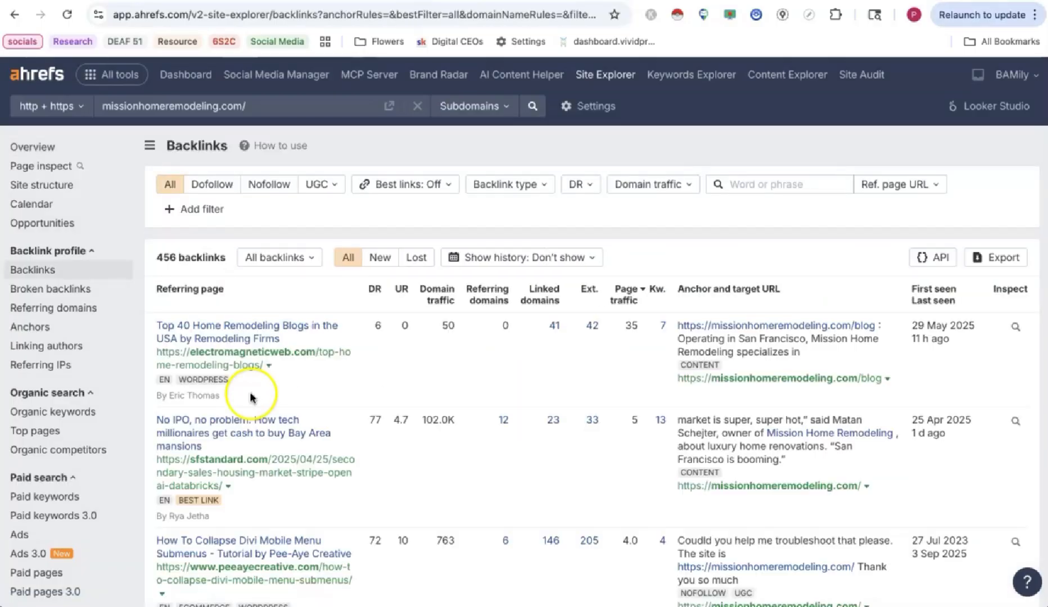
scroll(251, 447, down, 2)
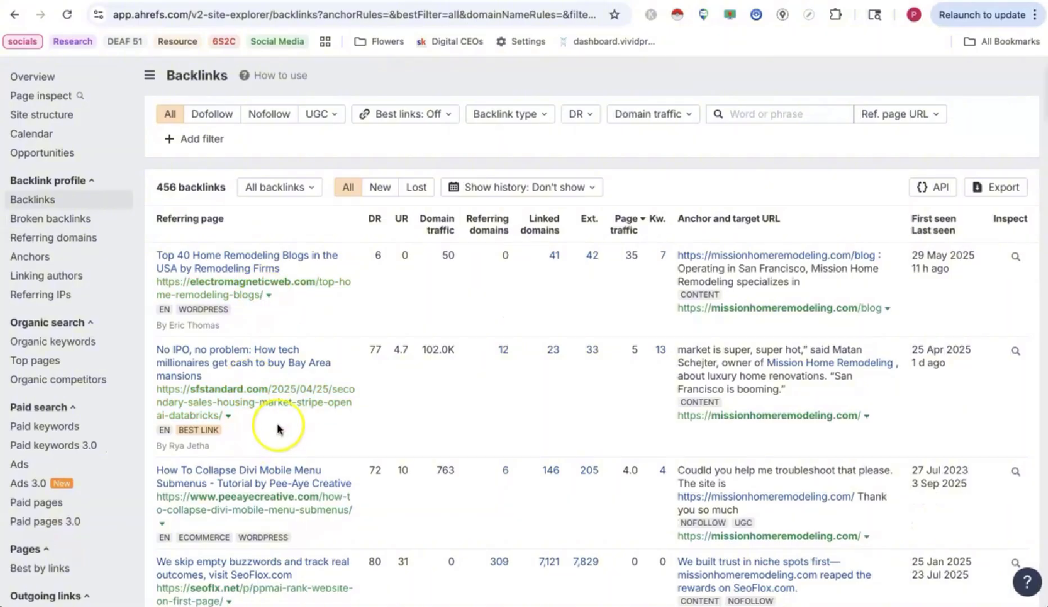
scroll(278, 429, down, 5)
scroll(278, 430, down, 15)
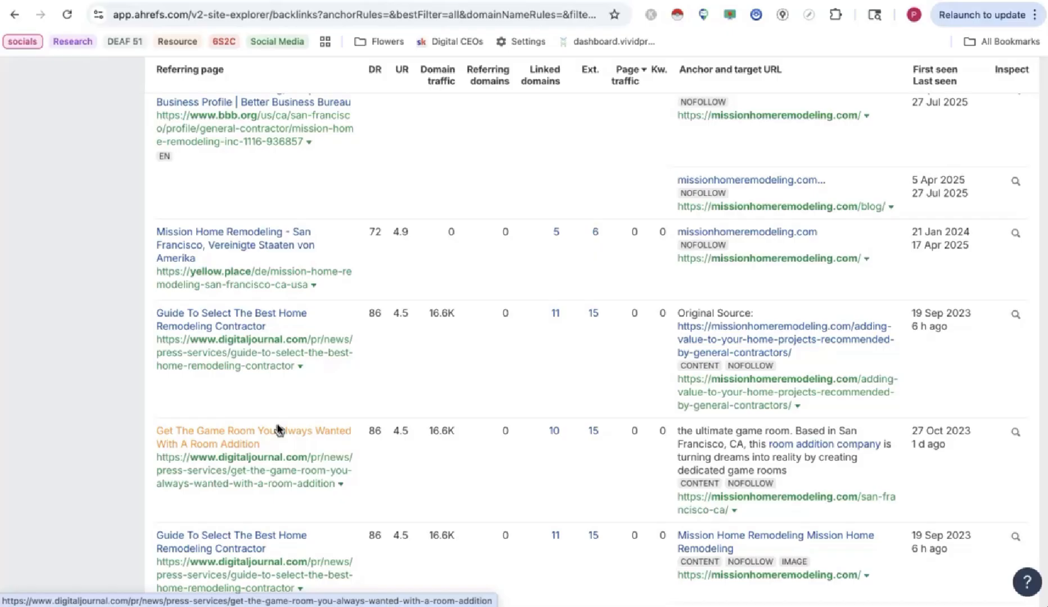
Return to the Dunros Construction homepage
click(476, 2)
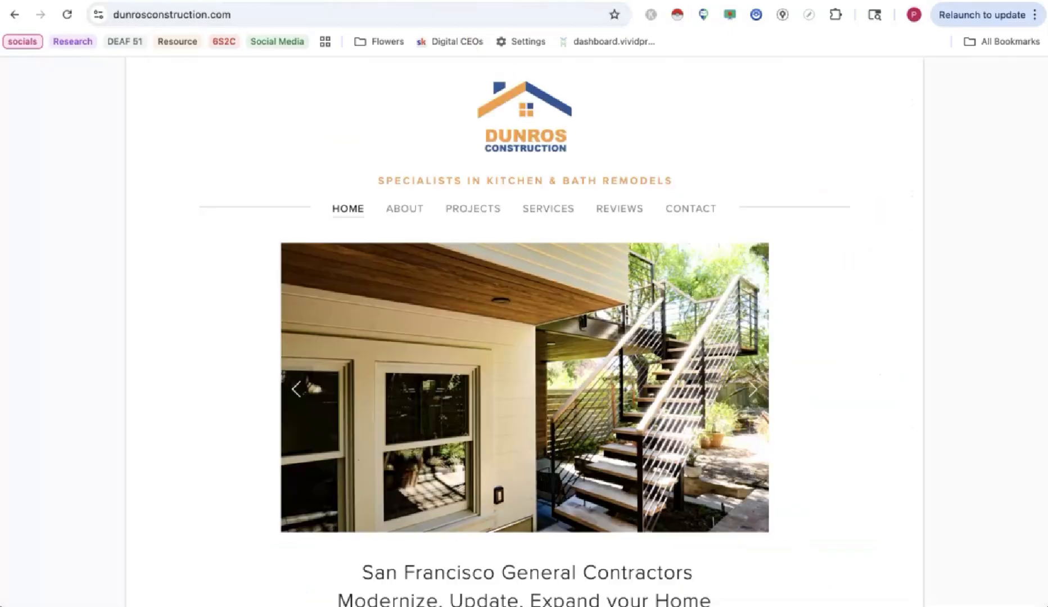